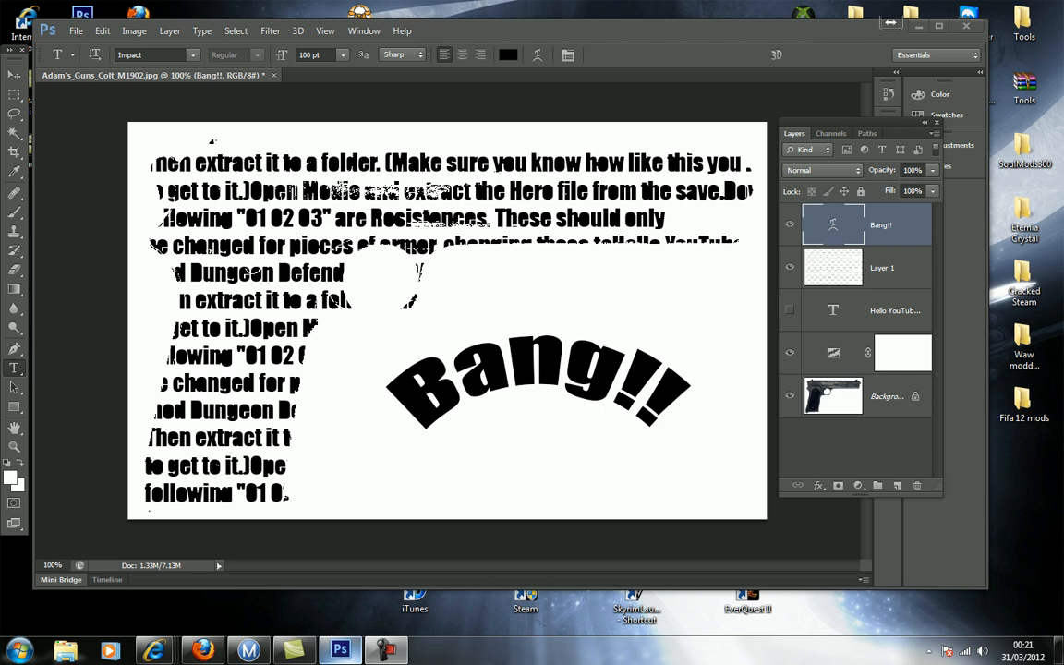
Close the finished Bang artwork without saving its changes
click(76, 31)
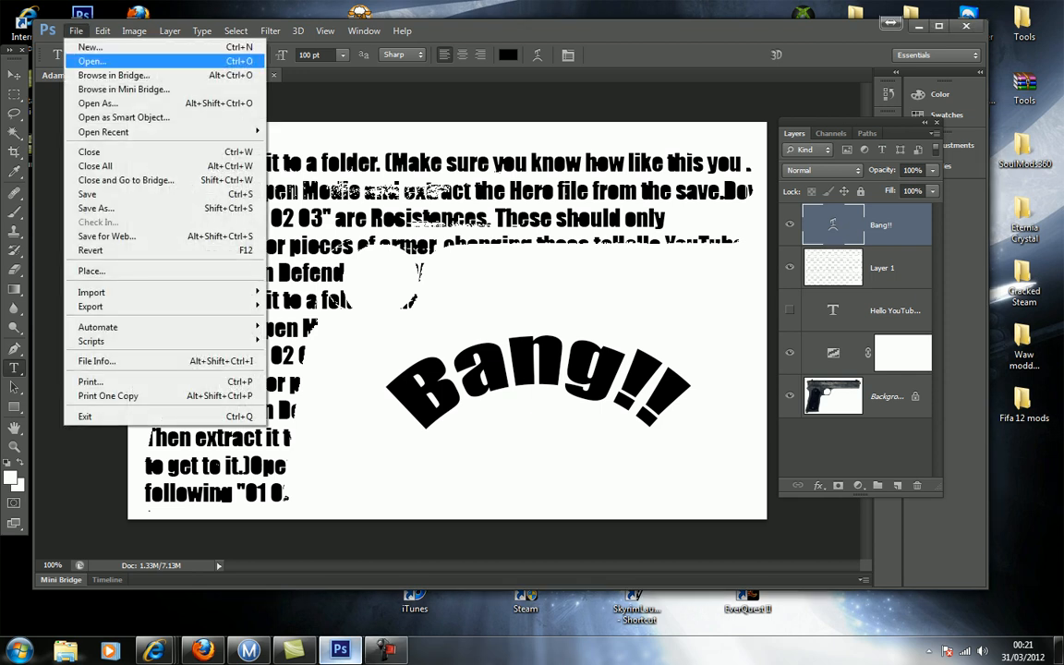
click(89, 152)
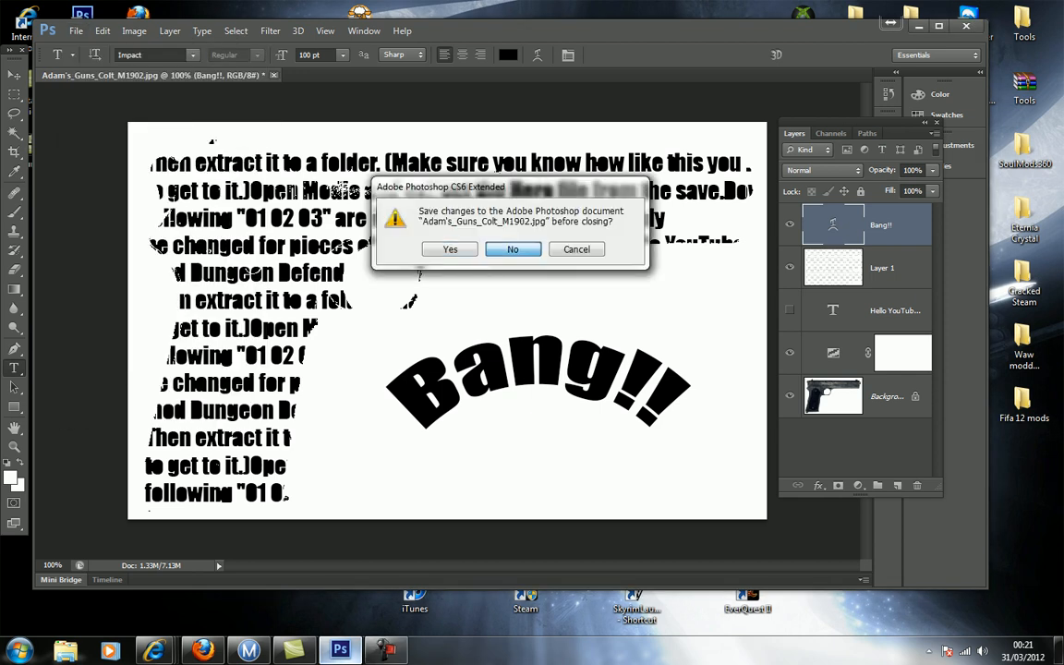
click(463, 224)
Reopen the original Adam's_Guns_Colt_M1902.jpg gun photo
click(76, 31)
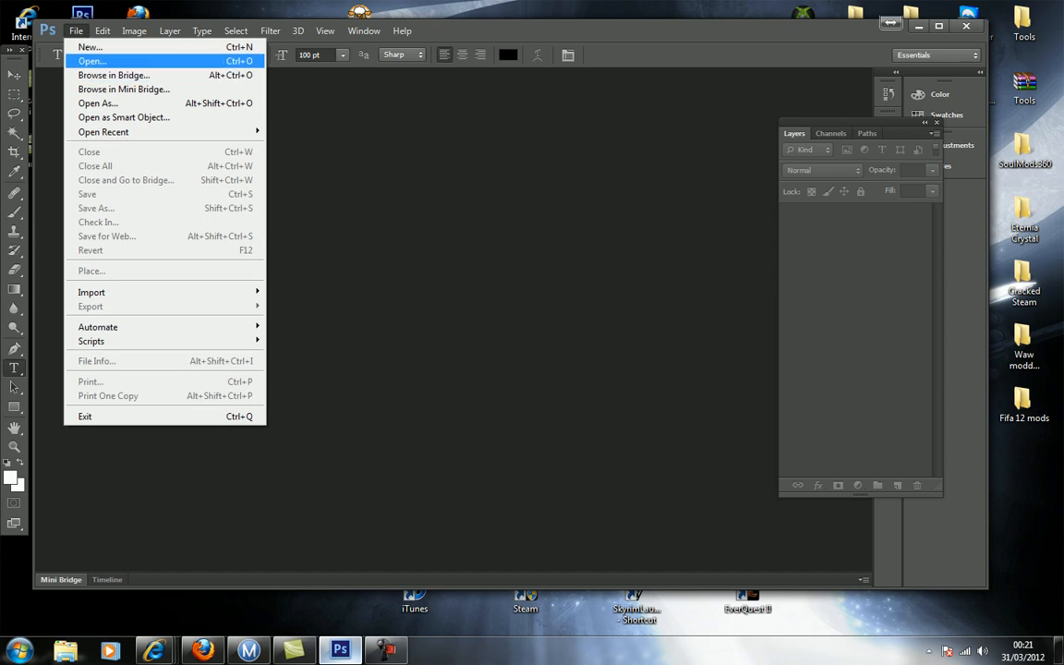
click(93, 61)
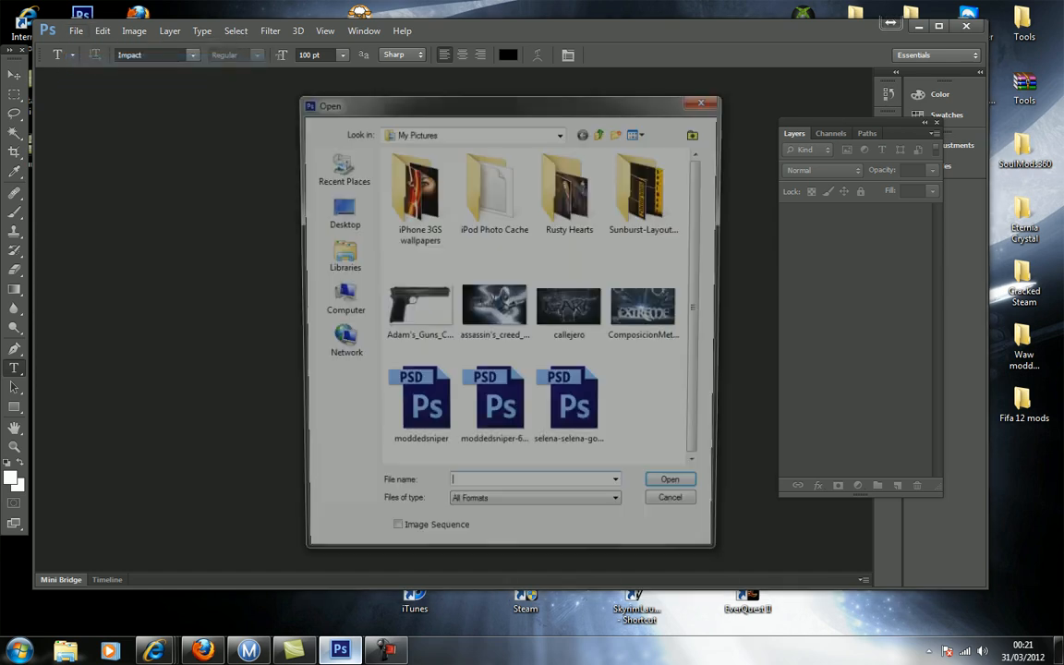
click(416, 309)
click(677, 490)
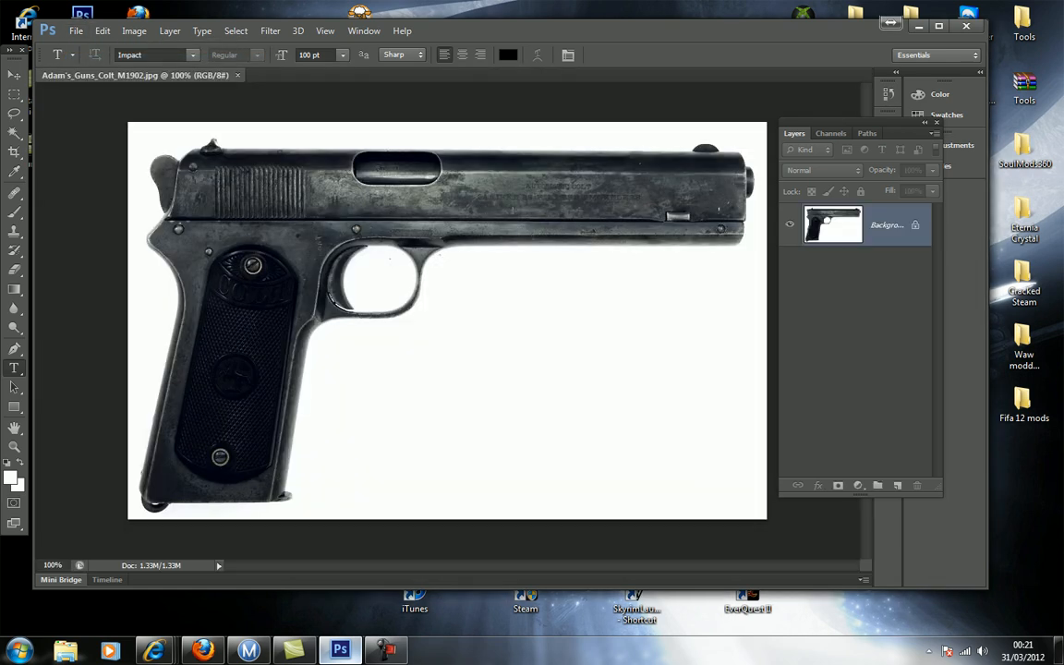
Add a Threshold adjustment layer and tune its level for a solid black gun silhouette
click(859, 485)
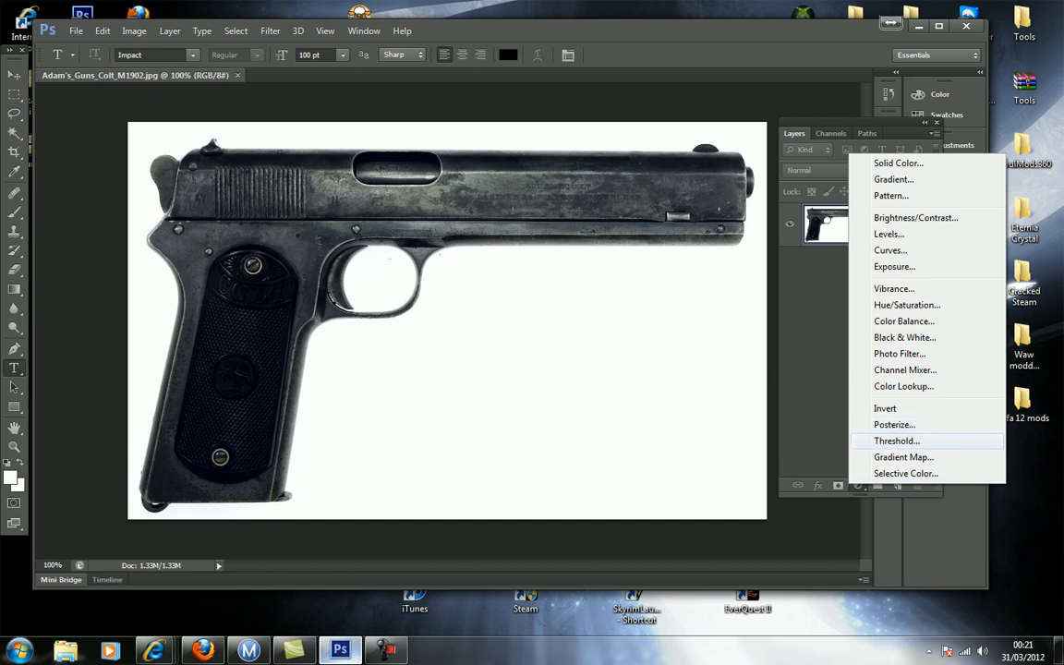
click(896, 441)
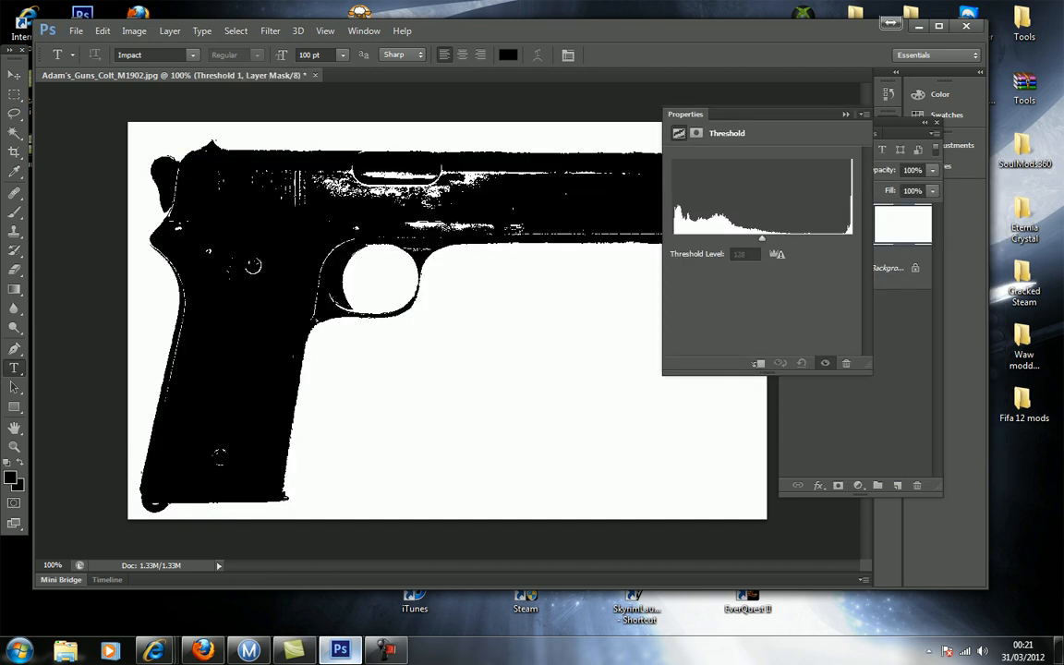
mouse_move(762, 239)
mouse_down()
mouse_move(851, 238)
mouse_move(675, 238)
mouse_move(764, 238)
mouse_up()
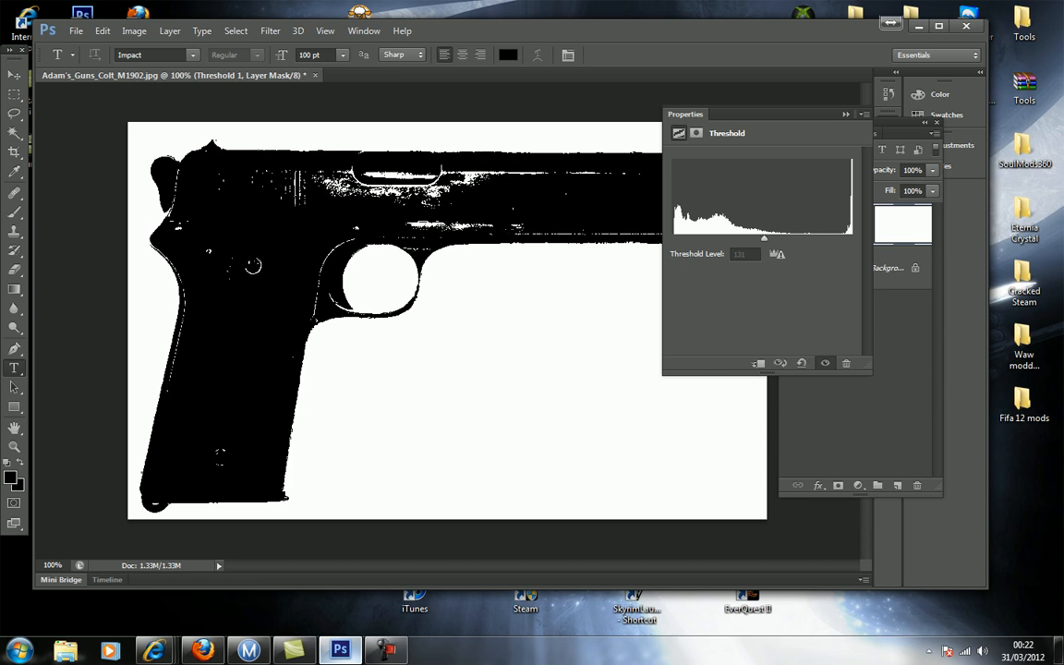
click(762, 102)
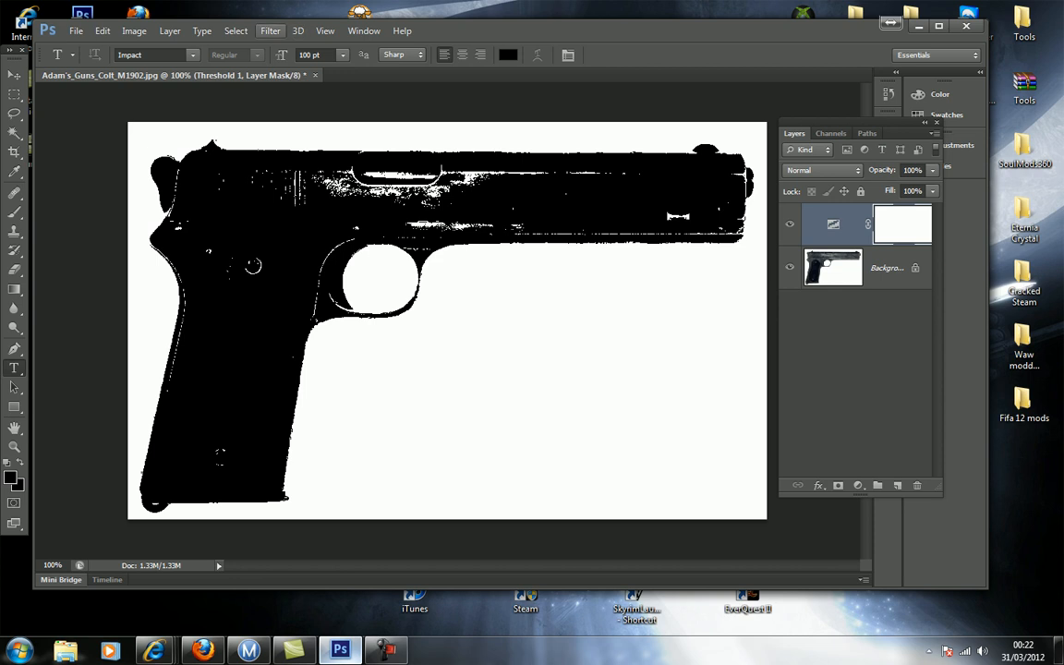
click(270, 30)
mouse_move(277, 180)
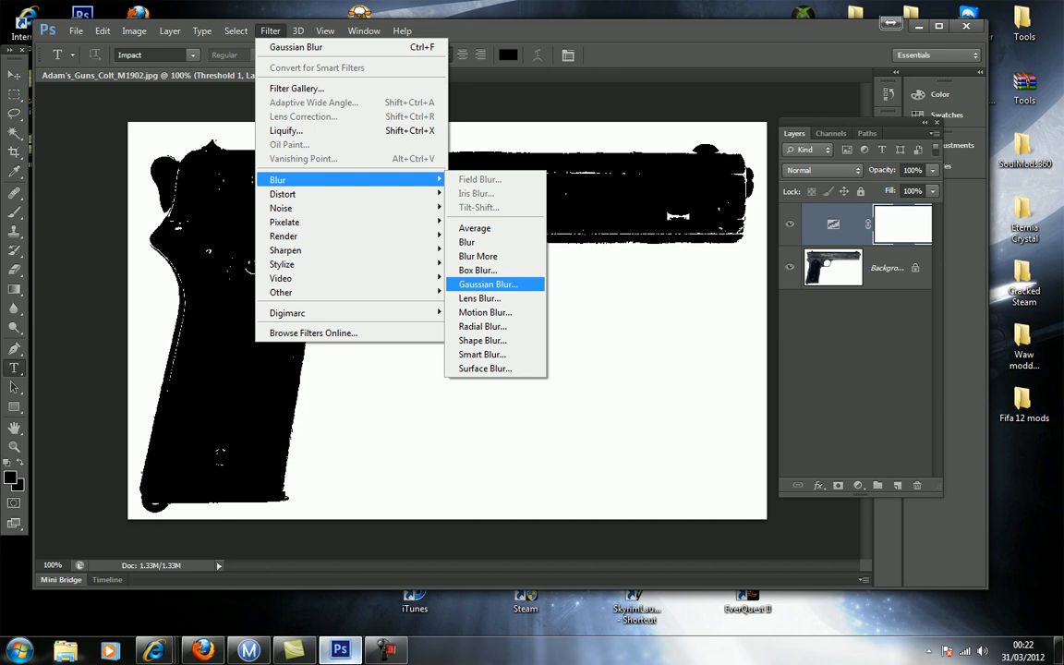
click(487, 284)
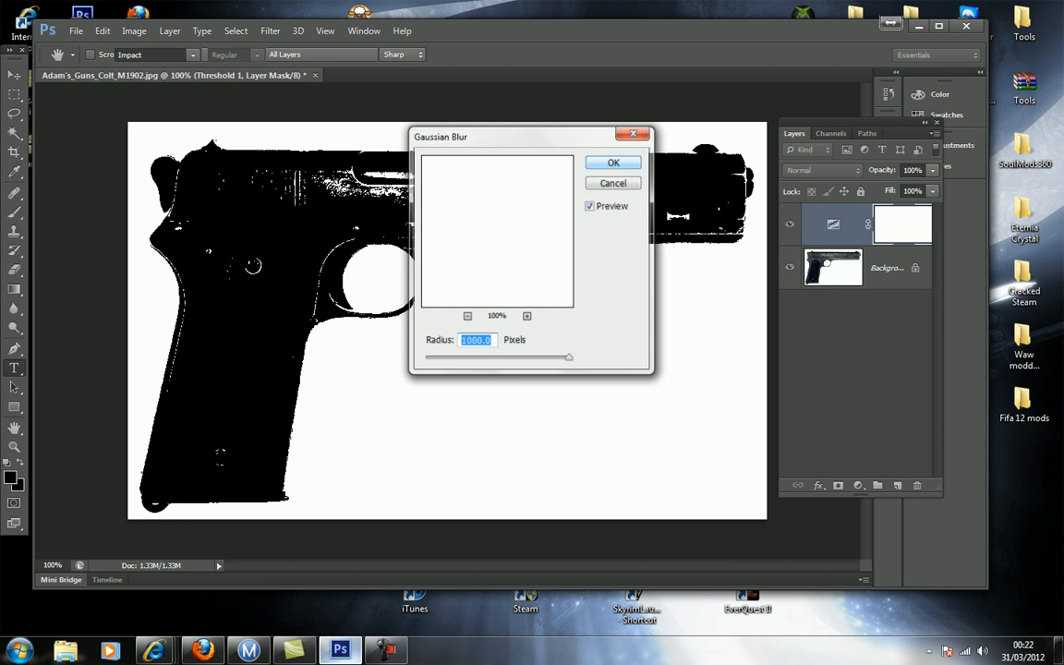
key(Return)
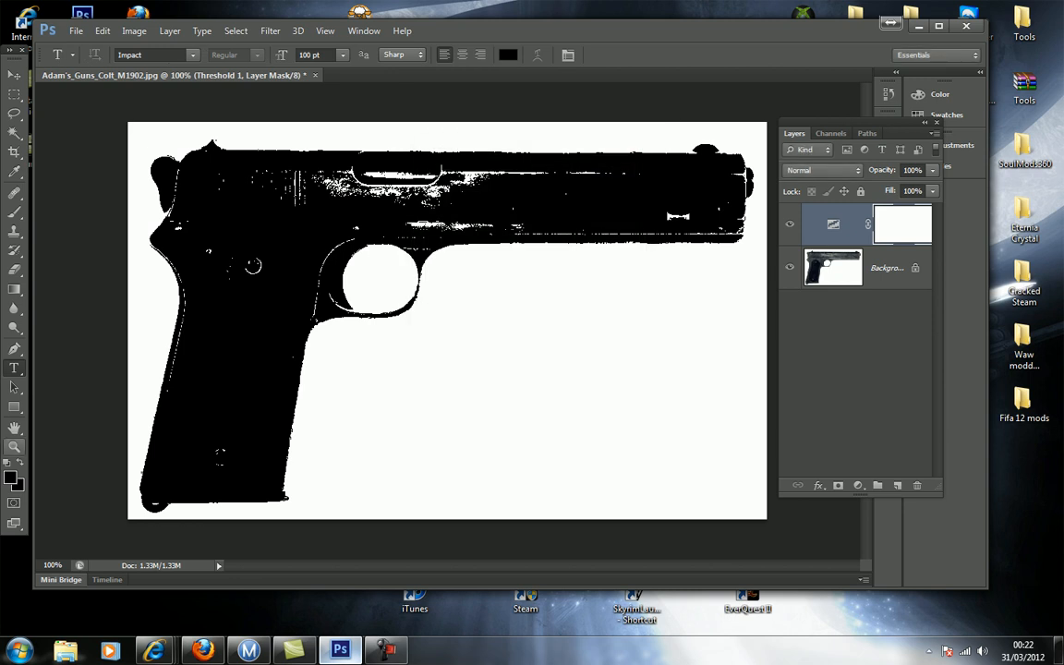
click(15, 387)
Paste the copied paragraph into a new text layer, discard the oversized result, and edit the type size to 31 pt
click(139, 117)
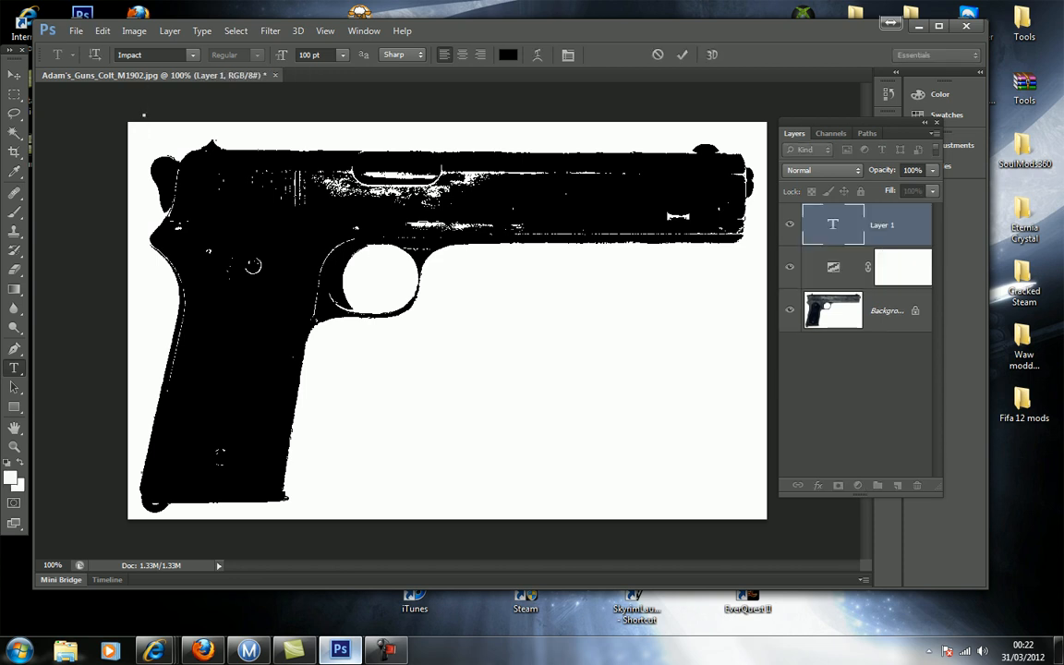
right_click(169, 159)
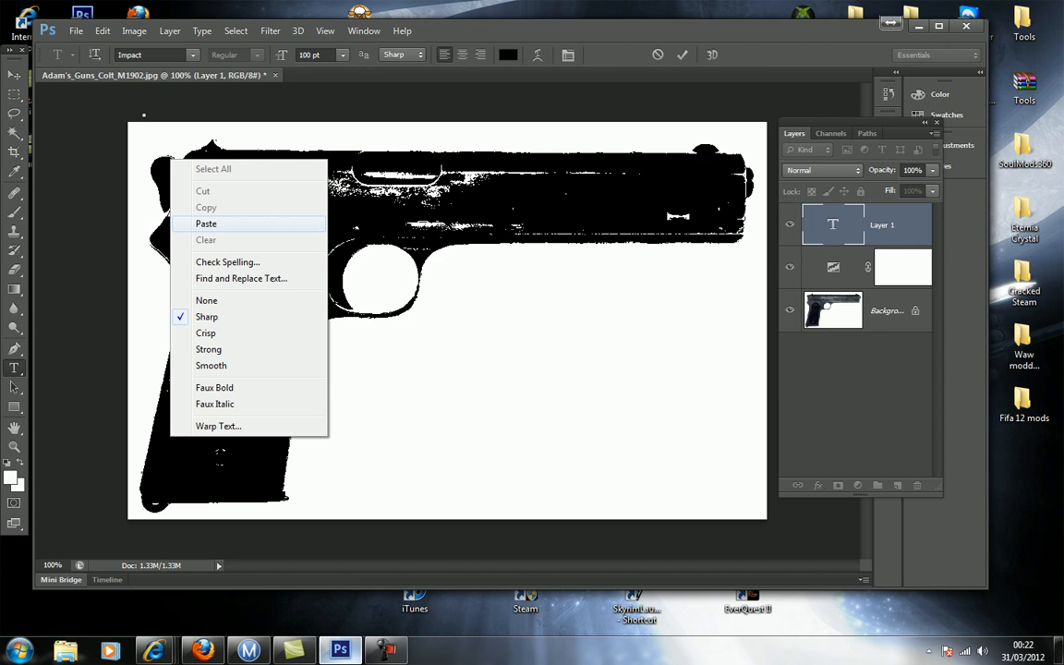
click(206, 224)
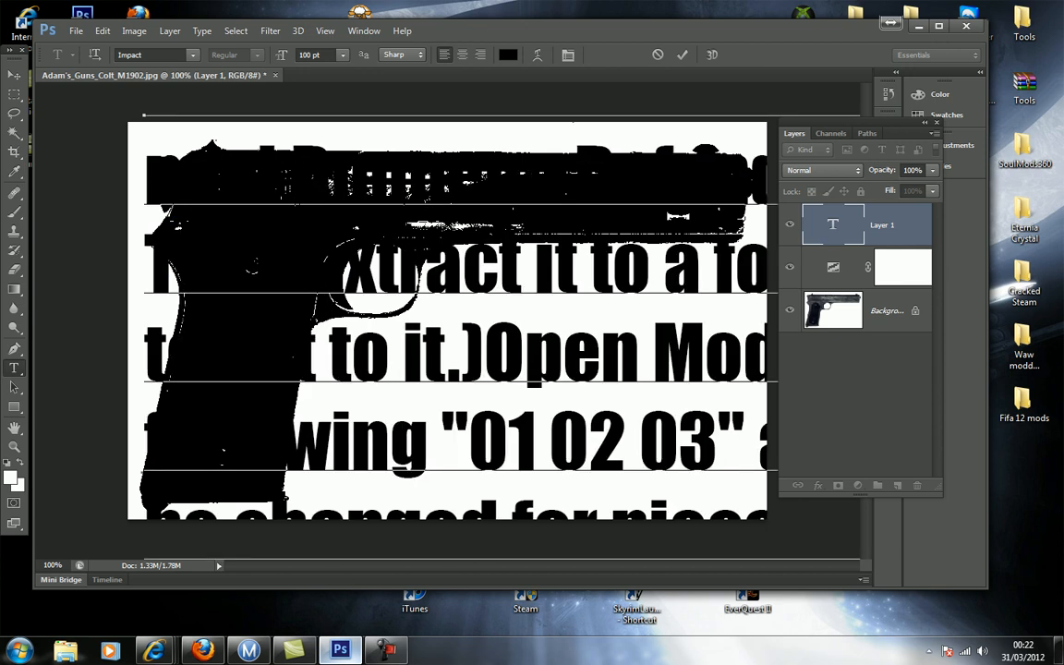
key(Escape)
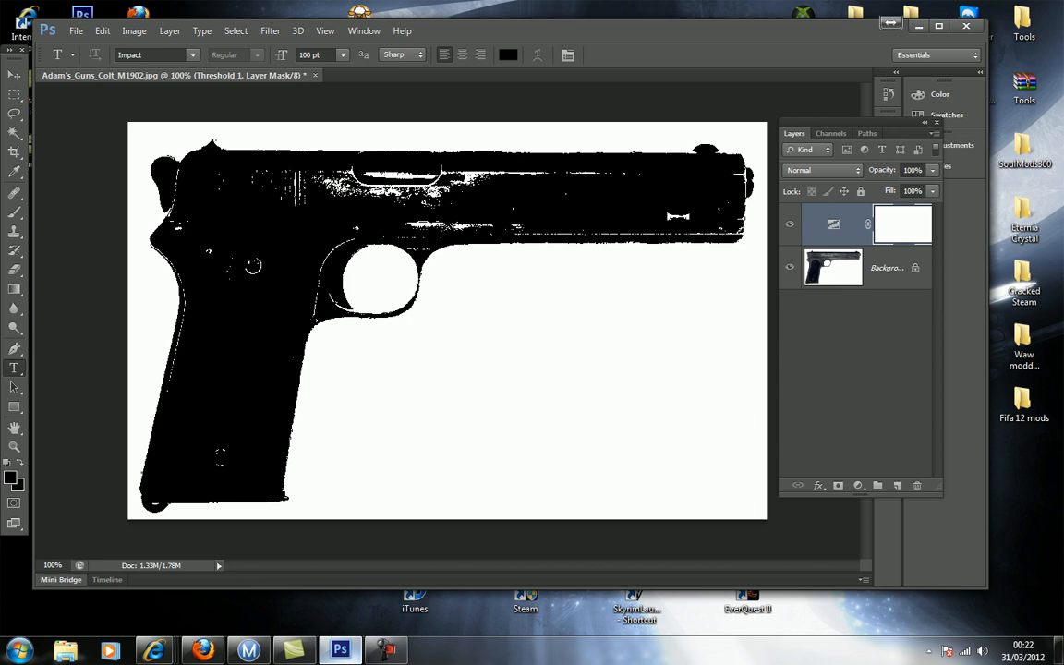
click(310, 55)
text(3)
text(1)
Paste the text block repeatedly at 31 pt Impact until it fills the canvas, then commit the text layer
click(144, 111)
right_click(172, 145)
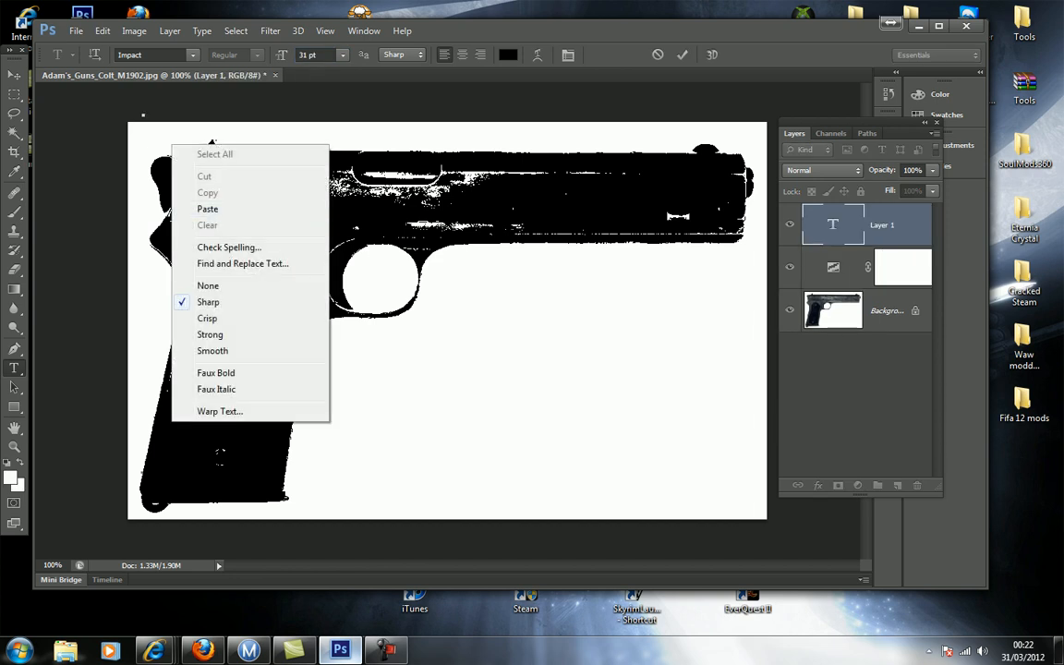
click(207, 208)
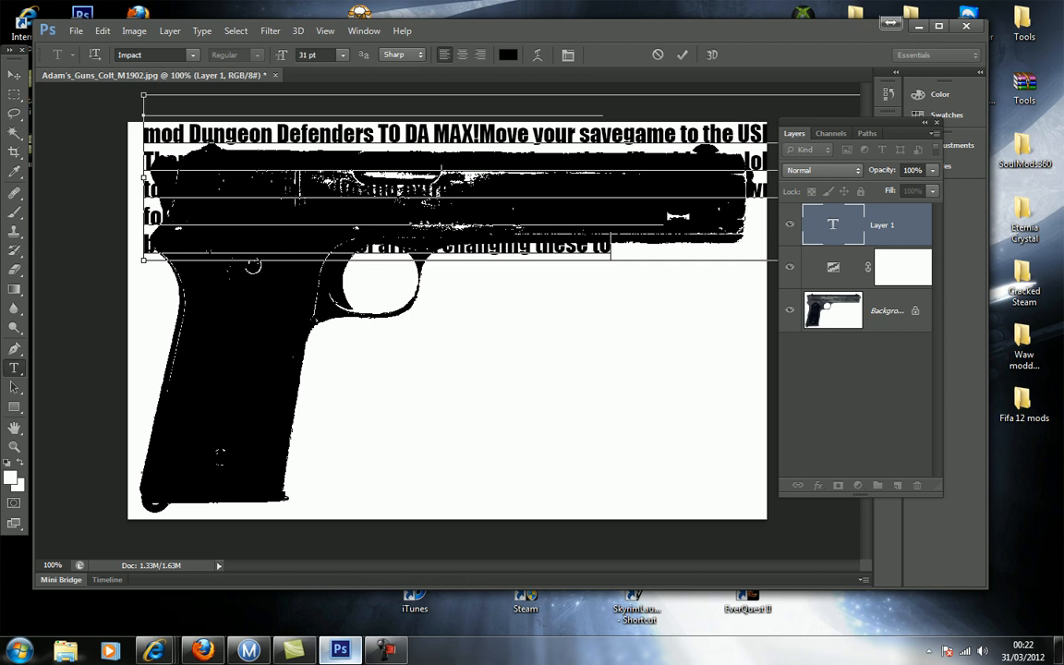
key(ctrl+v)
key(ctrl+v)
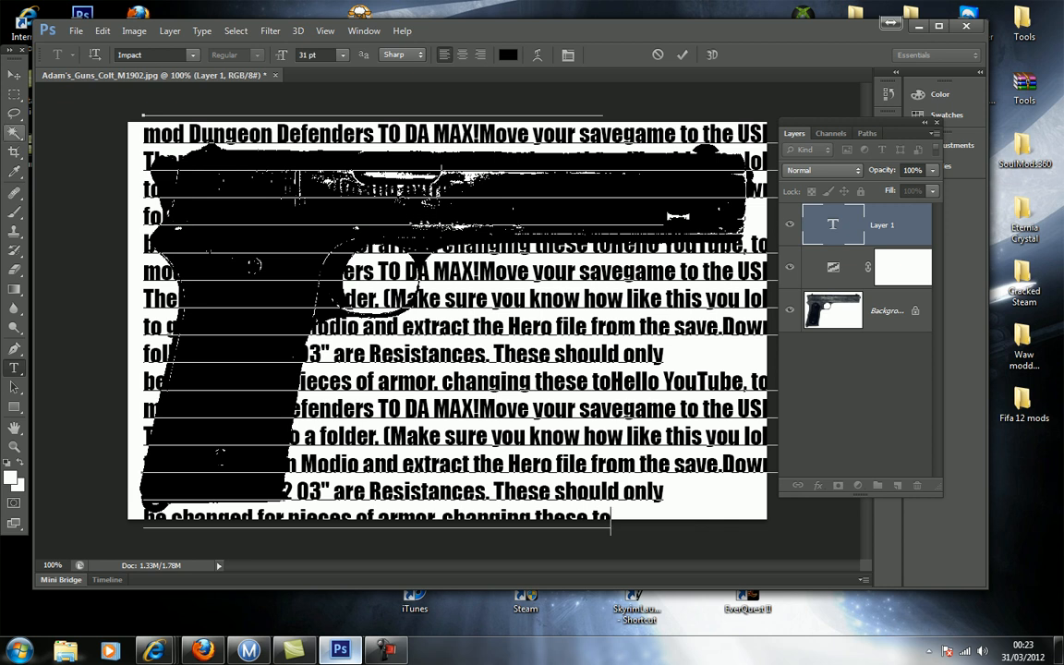
key(ctrl+Return)
key(w)
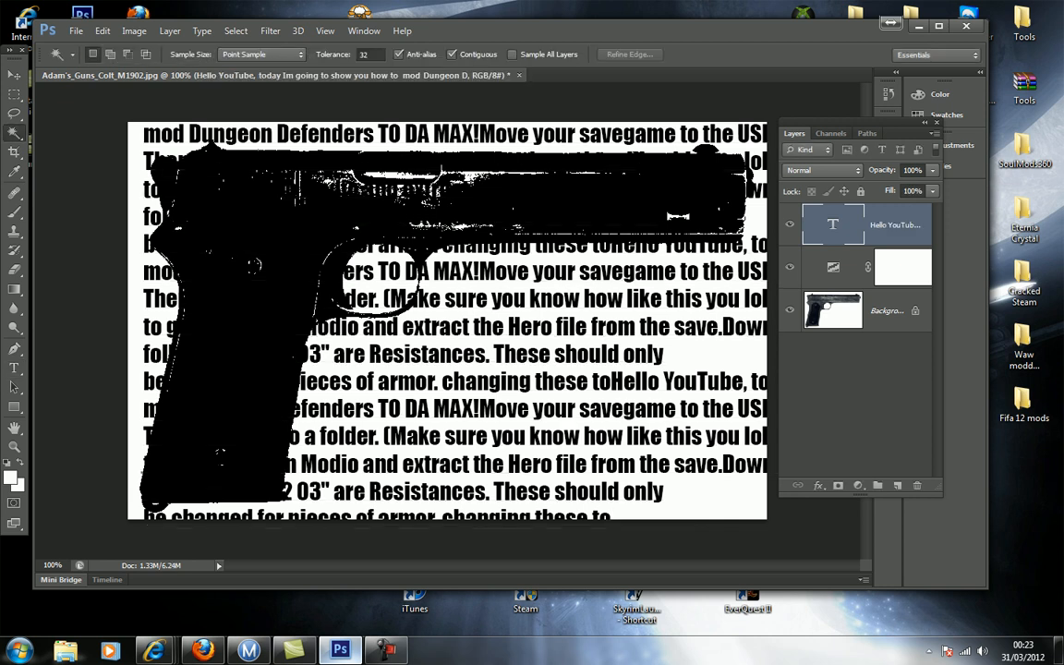
Select the black letter shapes with the Magic Wand, add an empty layer, and hide the text layer
click(442, 171)
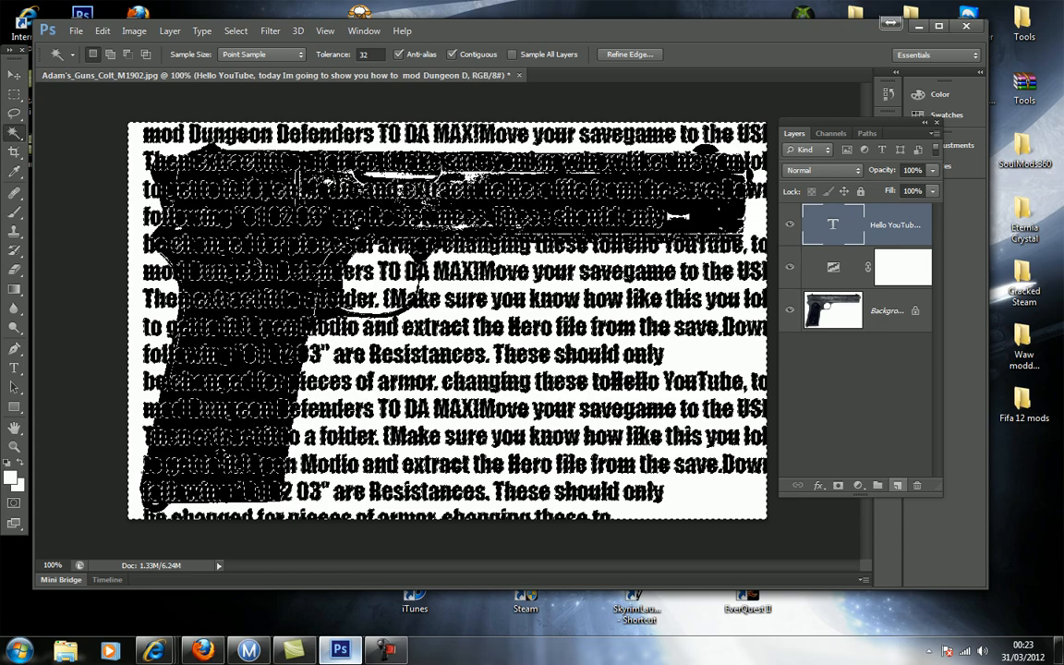
key(ctrl+shift+alt+n)
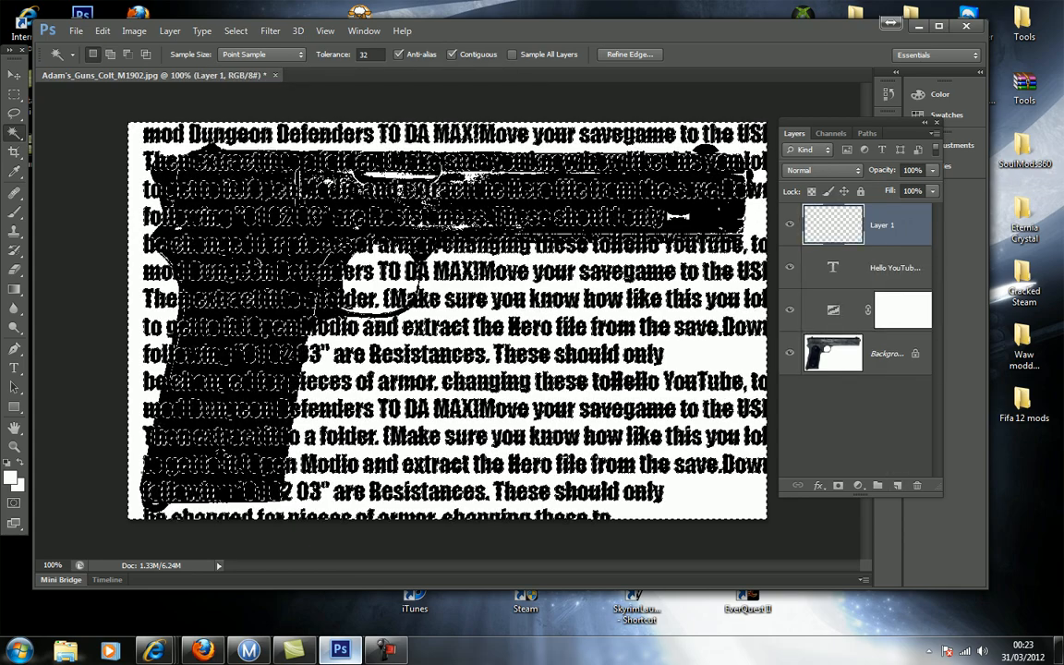
click(789, 267)
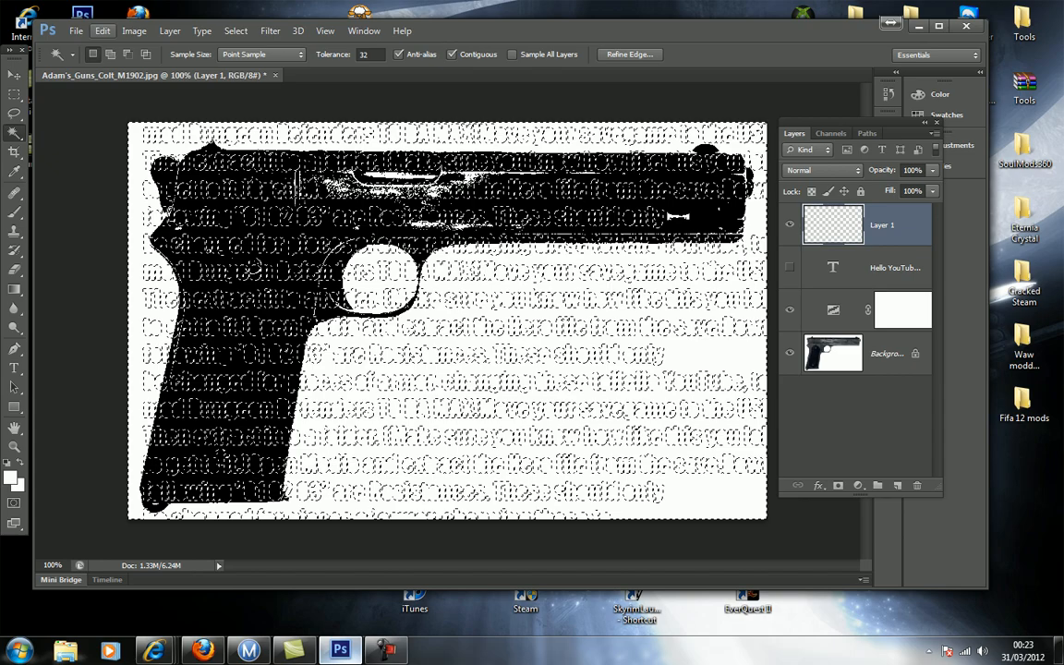
Fill the selected letter shapes with the black foreground colour on the new layer and deselect
click(101, 31)
click(120, 238)
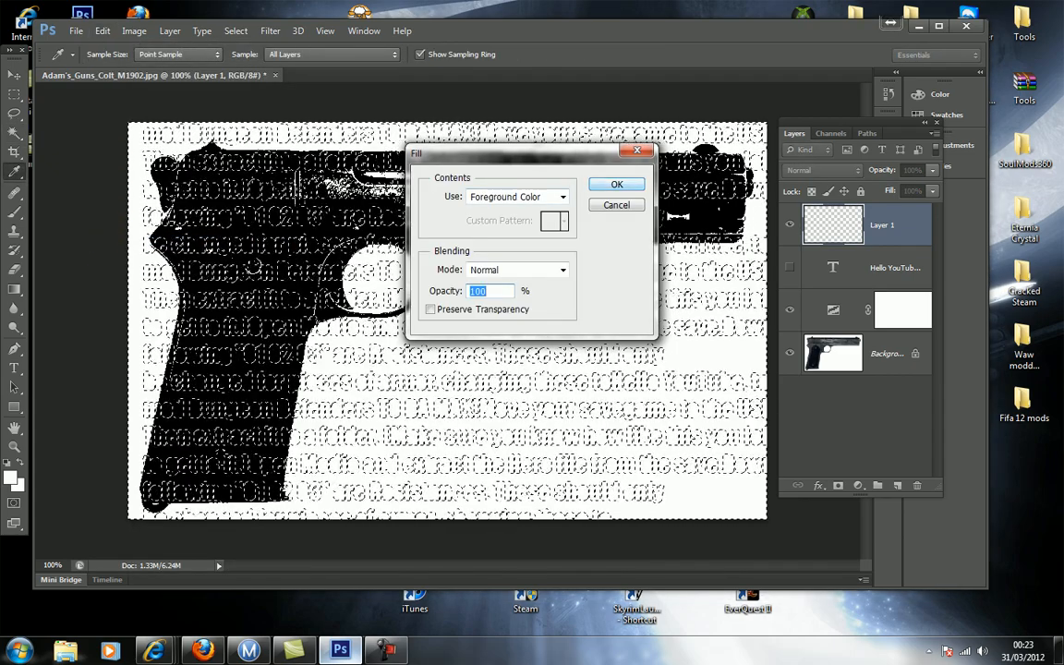
key(Return)
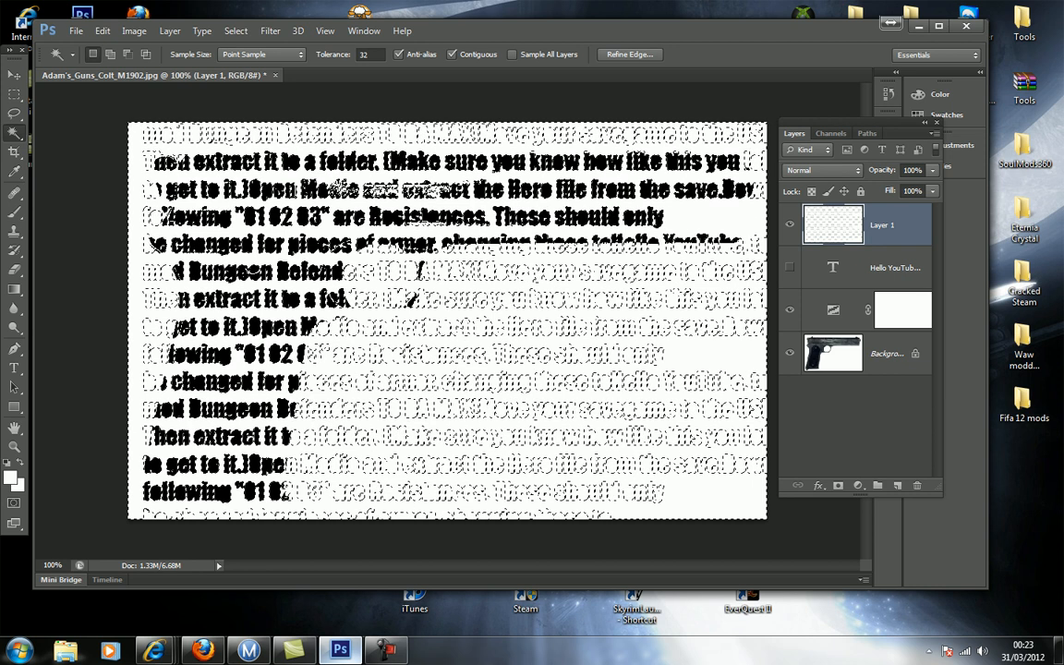
click(236, 31)
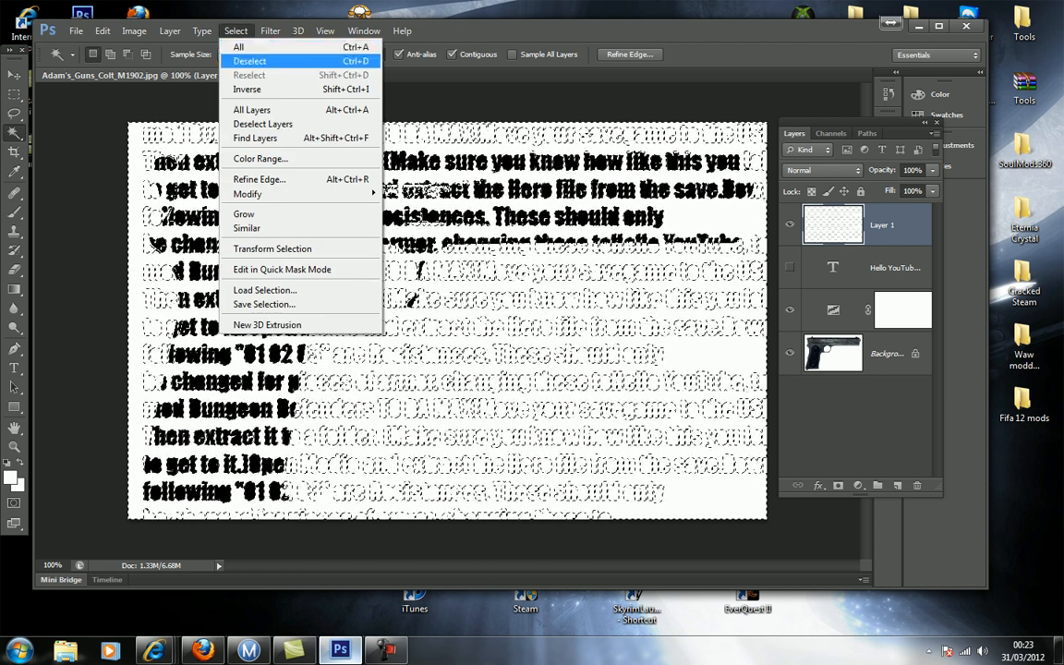
click(231, 62)
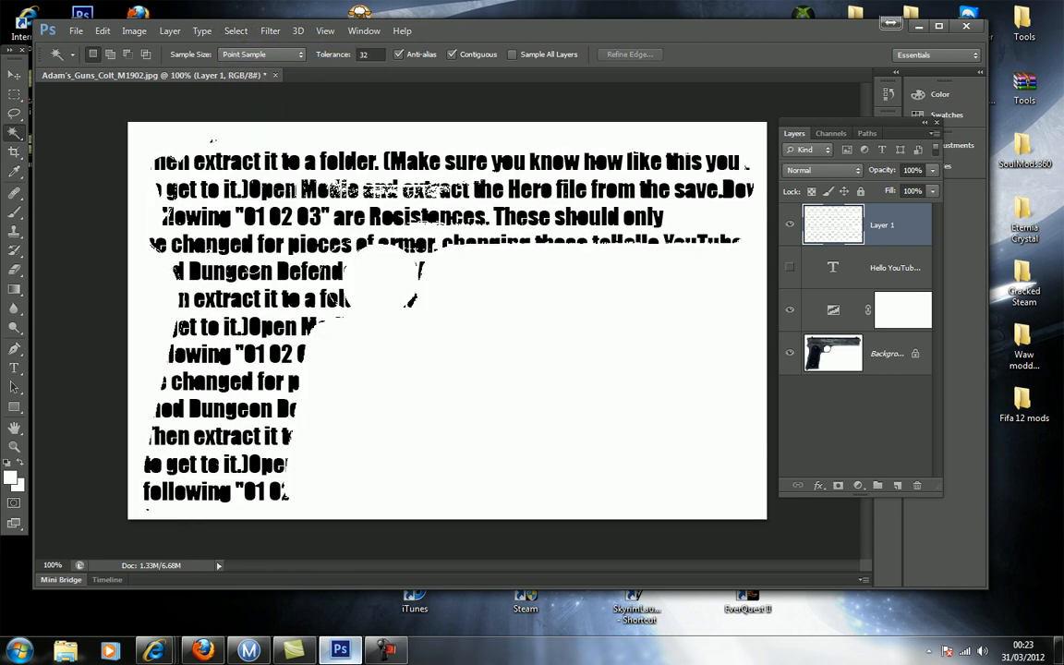
Type Bang in a new text box below centre and set it to 100 pt Impact
key(t)
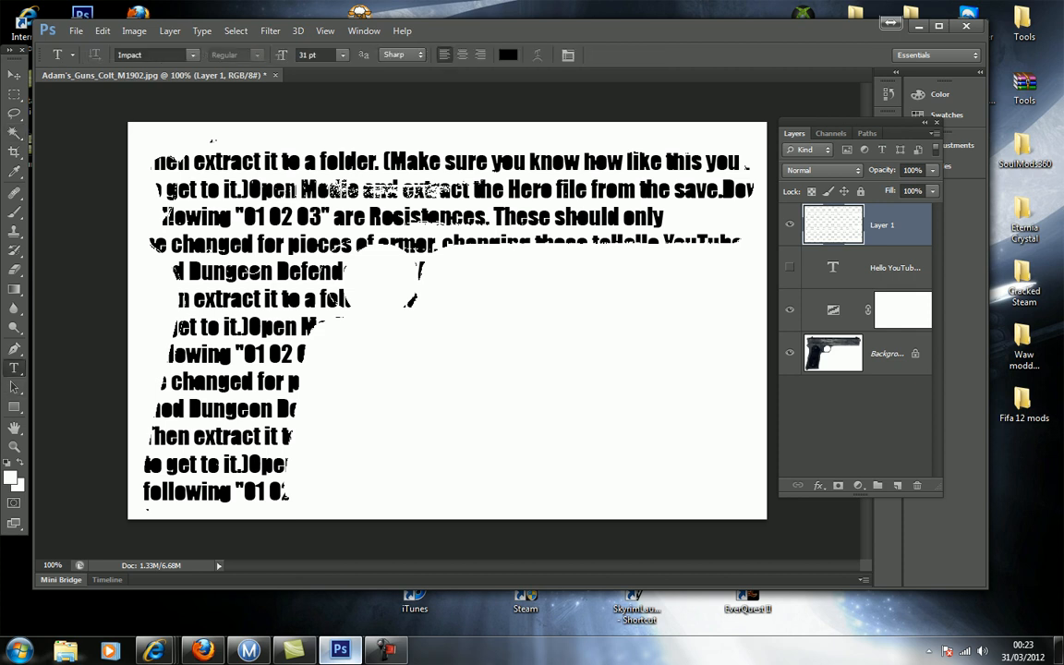
drag(374, 368, 644, 456)
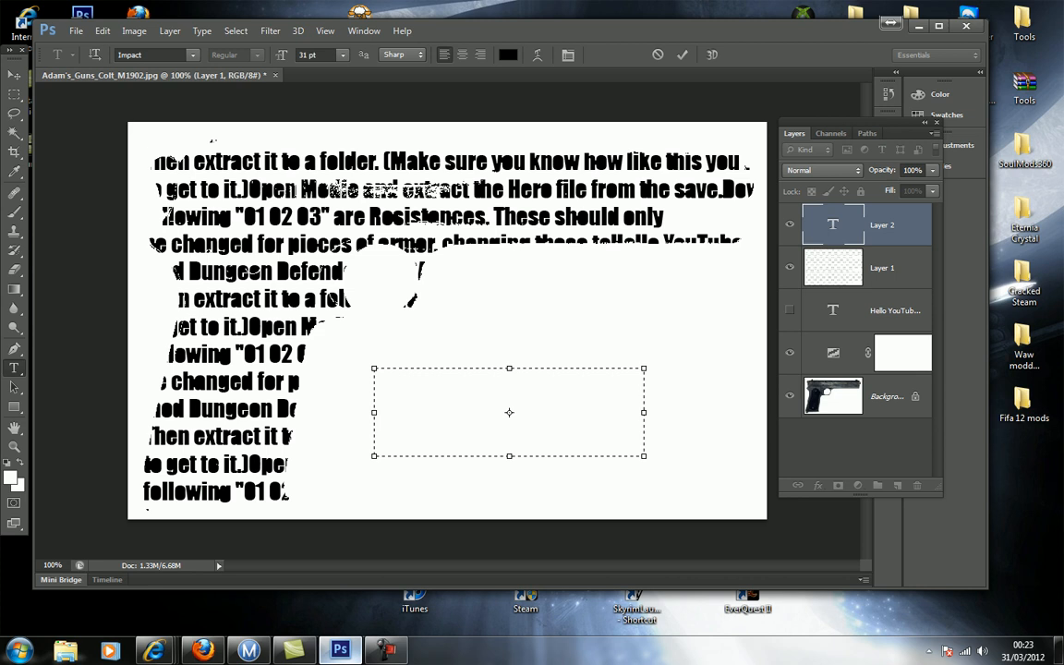
text(Ban)
text(g)
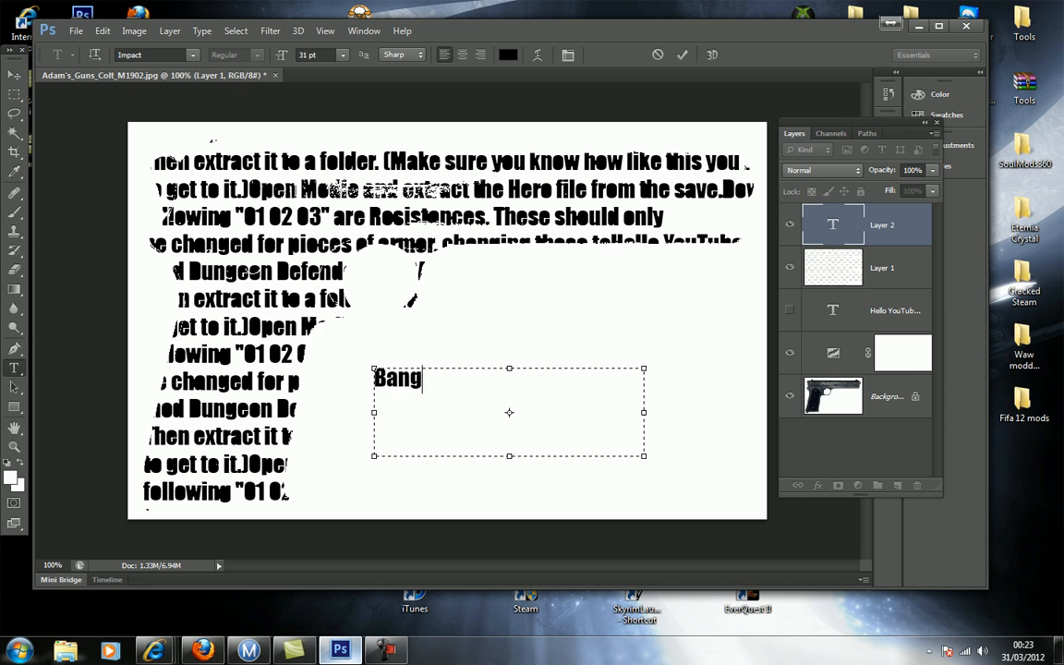
key(ctrl+a)
click(304, 54)
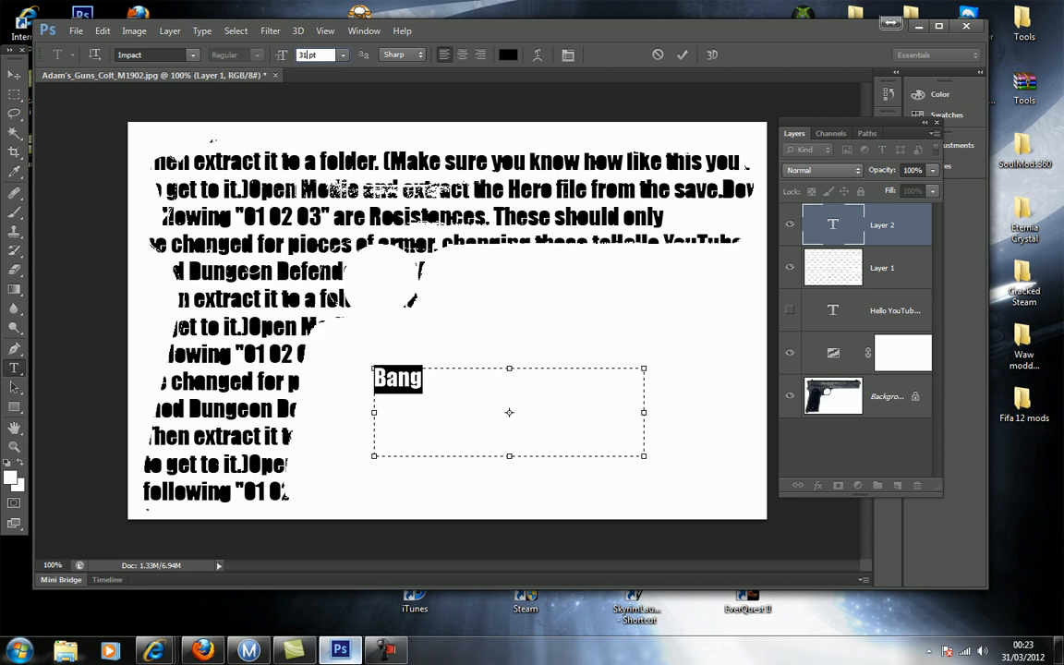
text(1)
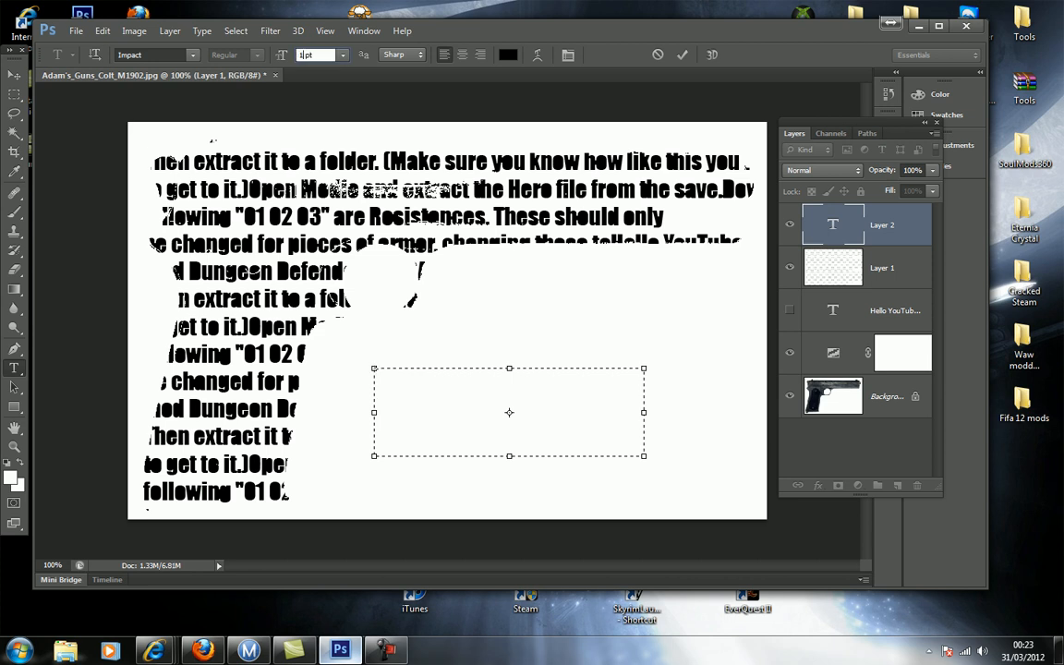
text(00)
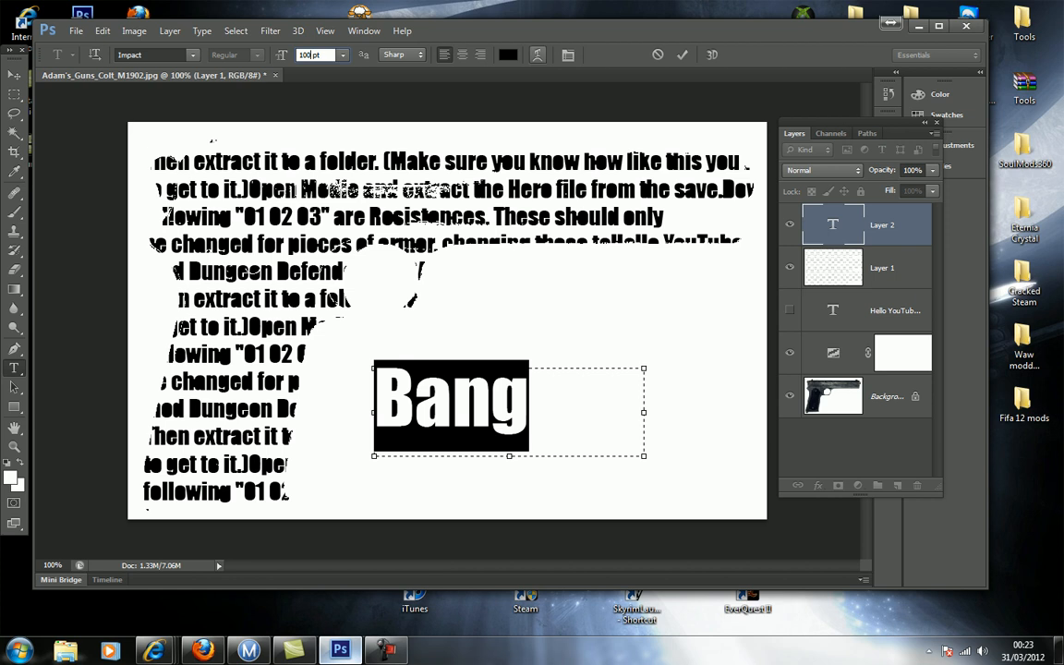
click(537, 55)
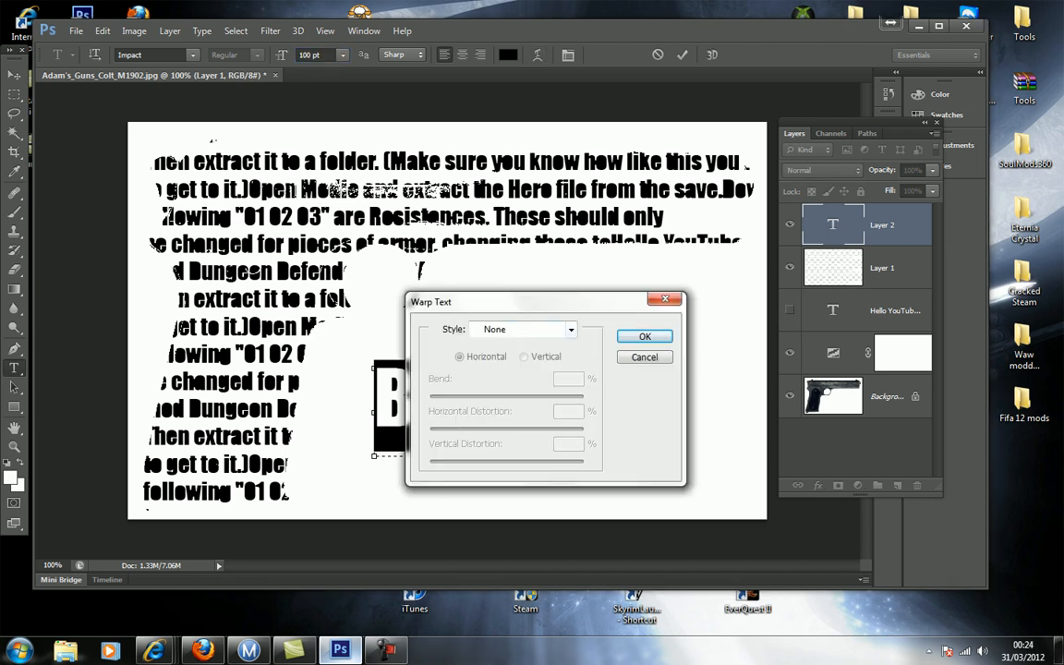
Warp the Bang caption with the Arc style and commit the text layer
click(522, 329)
click(504, 373)
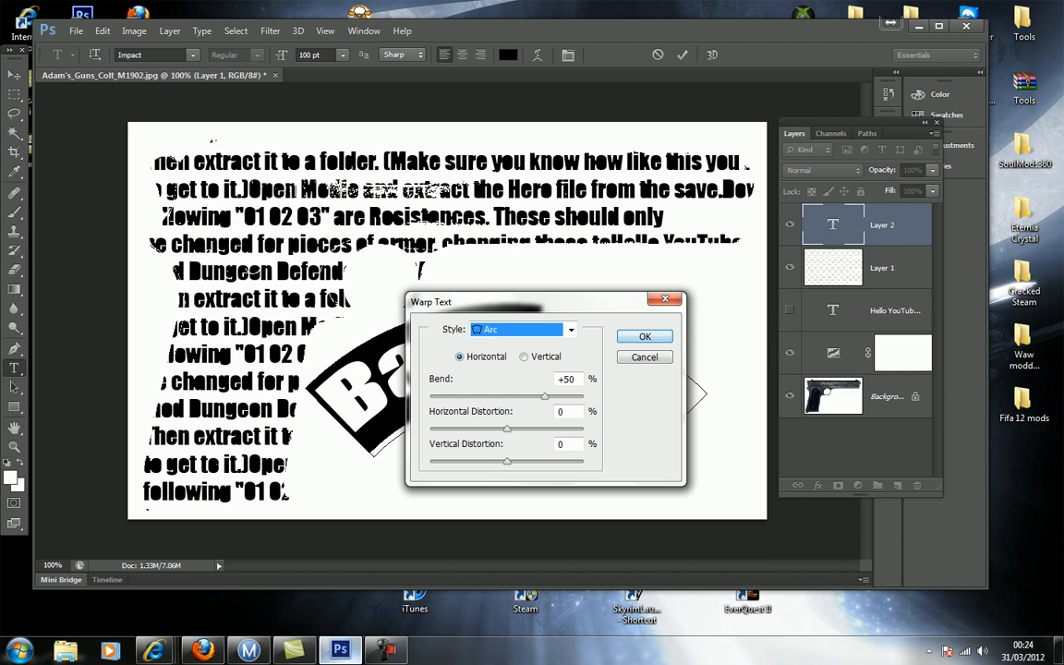
key(Return)
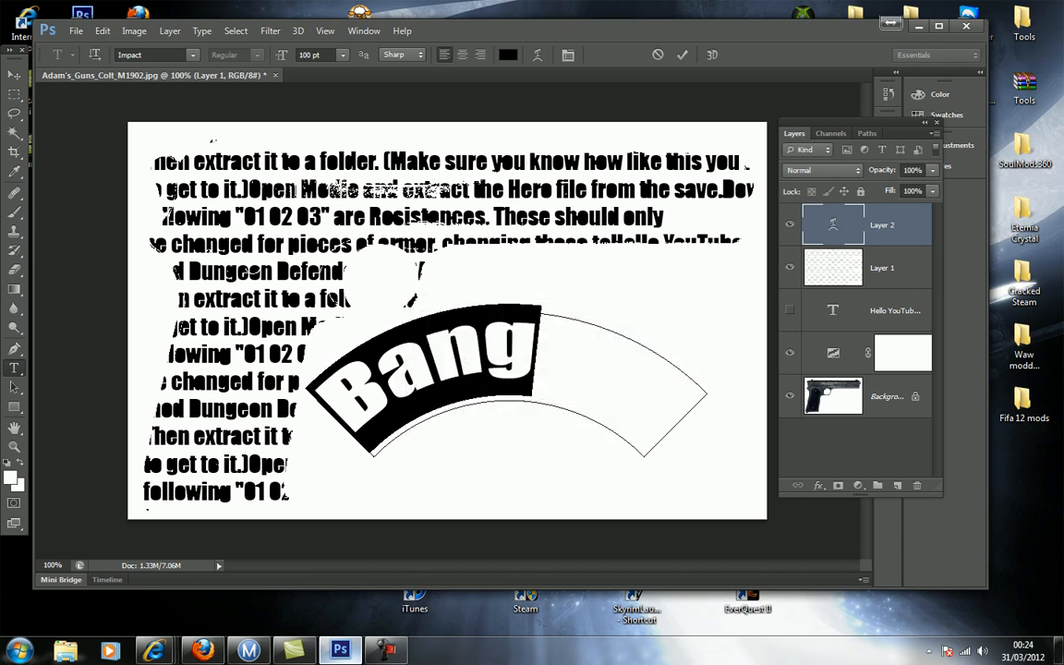
key(ctrl+Return)
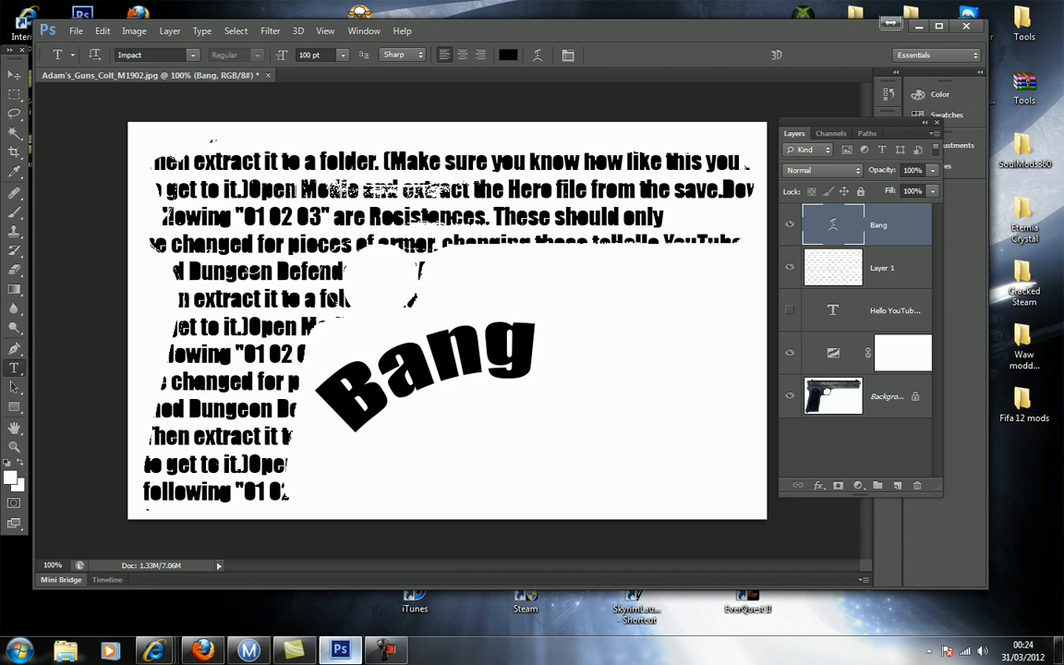